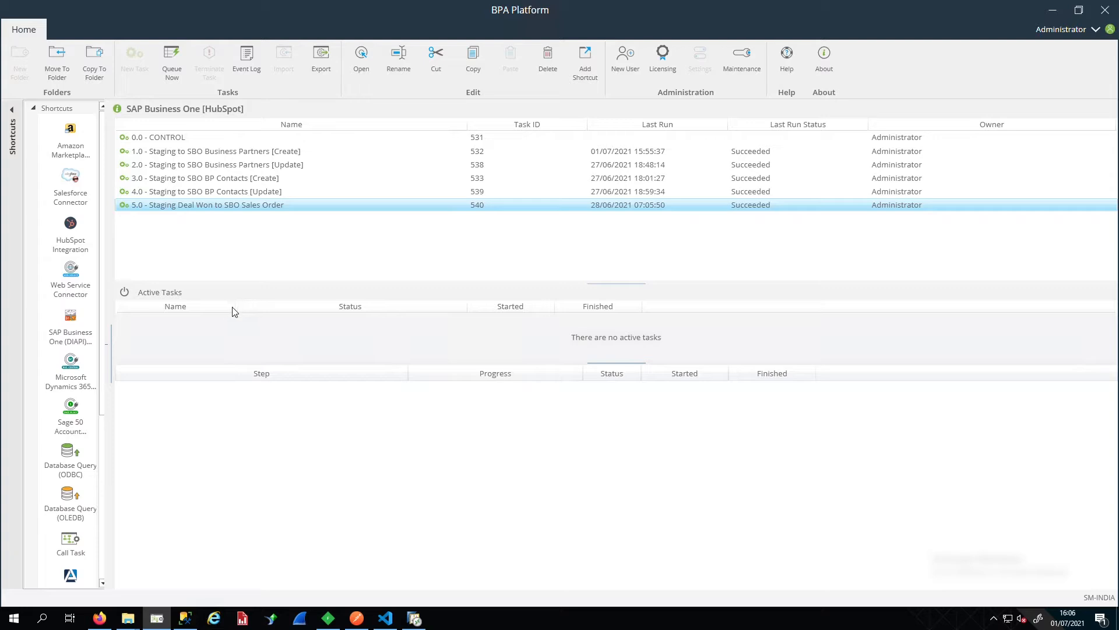
- Widen the Name column of the Active Tasks list
{"action": "left_click", "coordinate": [235, 306]}
{"action": "left_click_drag", "start_coordinate": [278, 300], "coordinate": [414, 307]}
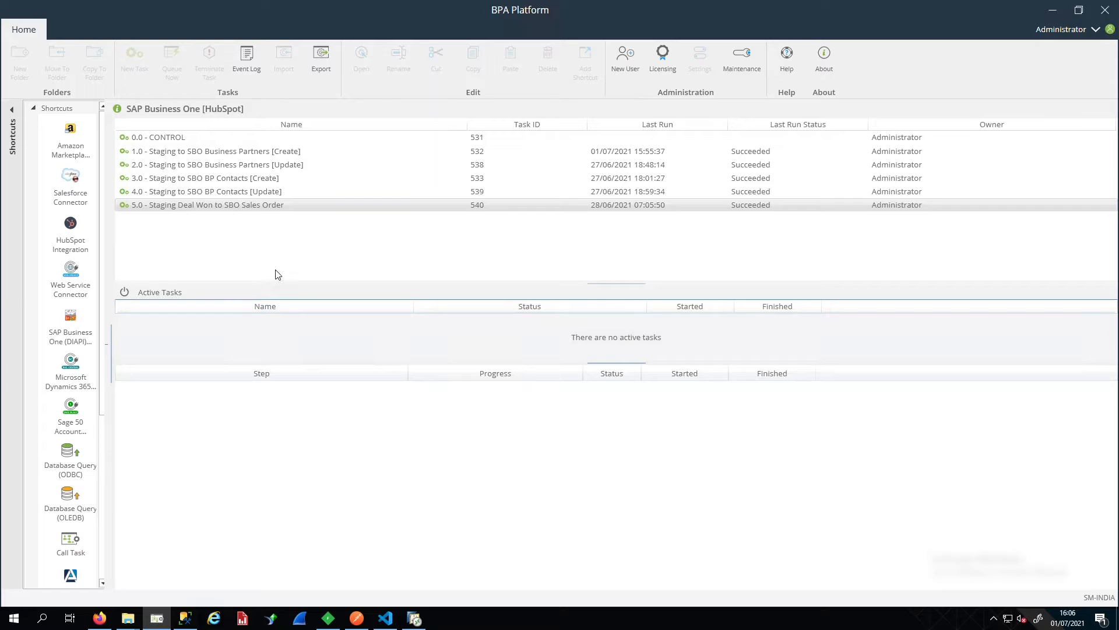
- View the Template Test SAP deal in Firefox, and run the HubSpot_Deals_Header and HubSpot_Deals_Lines select queries in SQL Server Management Studio
{"action": "left_click", "coordinate": [101, 620]}
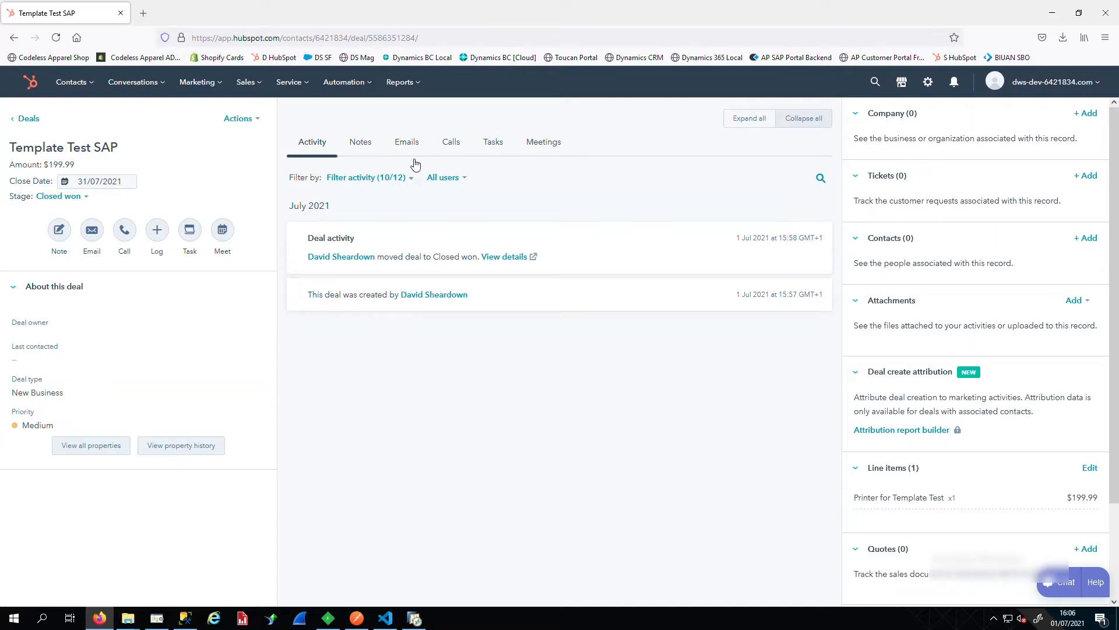
{"action": "left_click", "coordinate": [185, 619]}
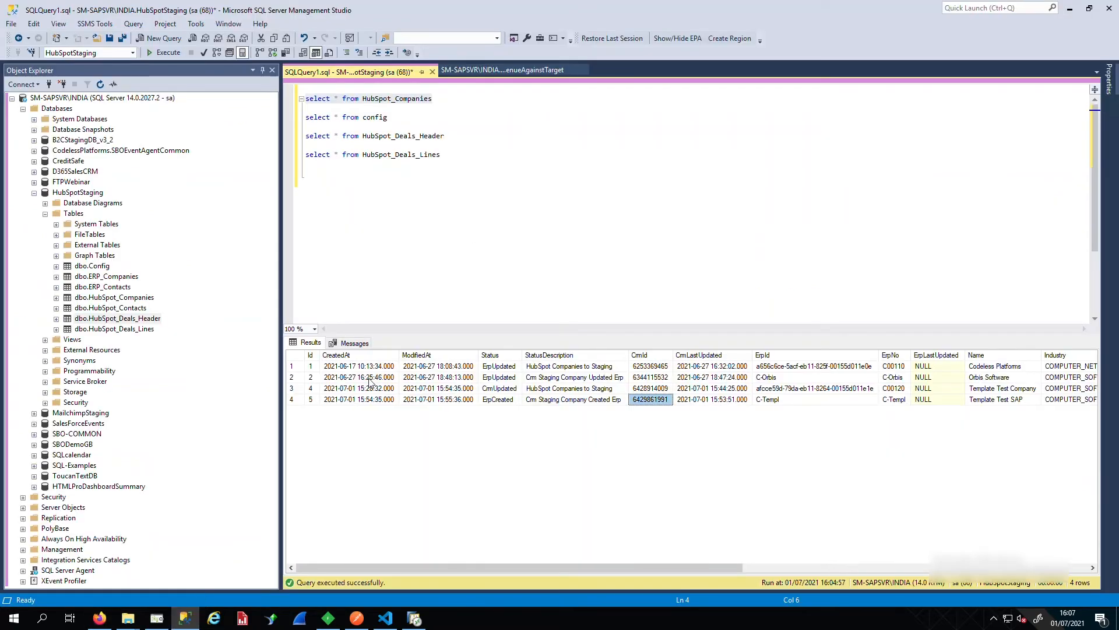
{"action": "left_click_drag", "start_coordinate": [325, 170], "coordinate": [291, 137]}
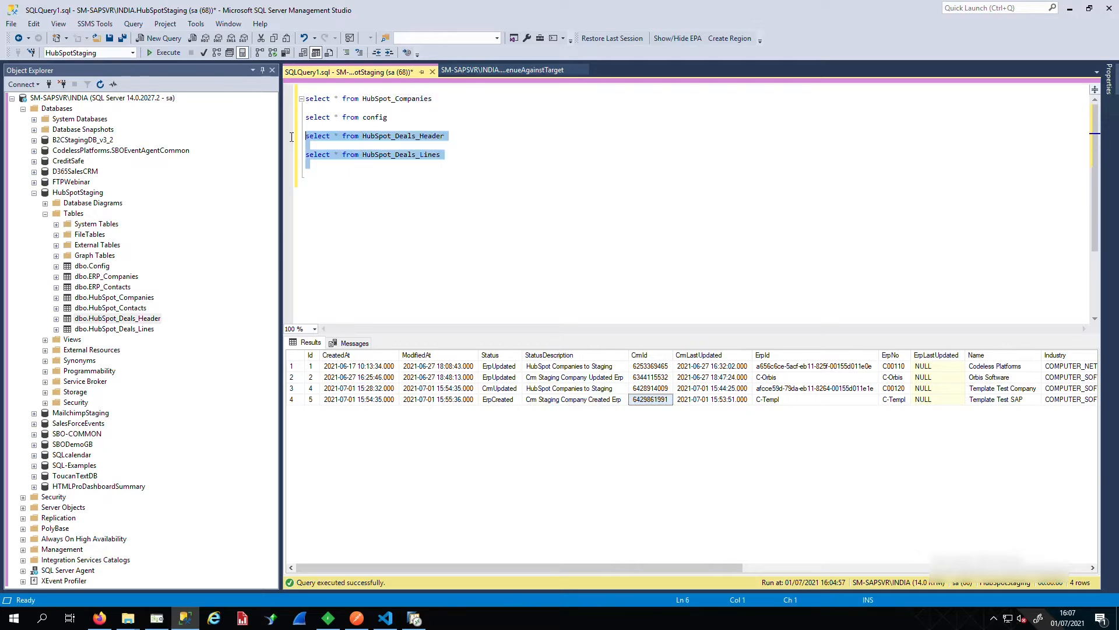
{"action": "left_click", "coordinate": [157, 53]}
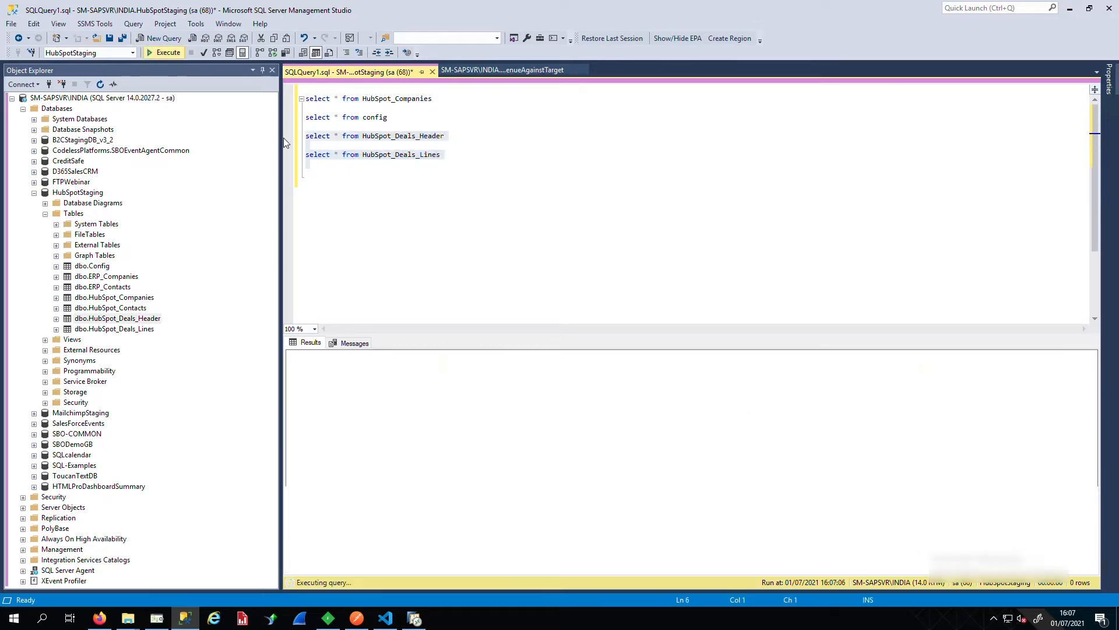
- Compare the Template Test SAP header row with its line row, checking the DealId in both and the line's DealLineSKU
{"action": "left_click", "coordinate": [296, 411]}
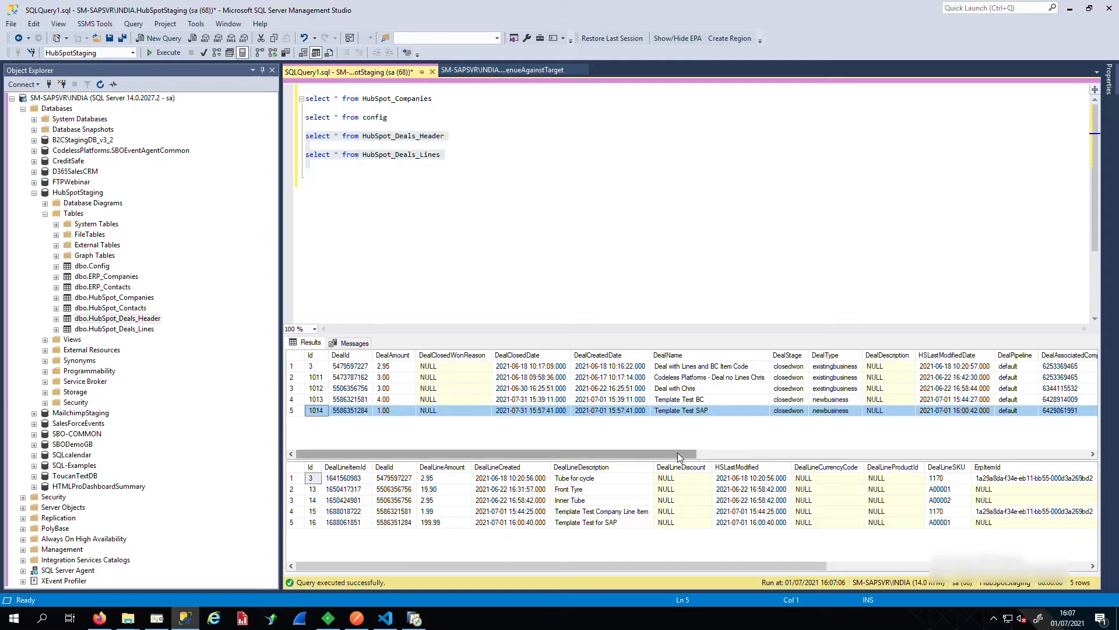
{"action": "left_click", "coordinate": [293, 523]}
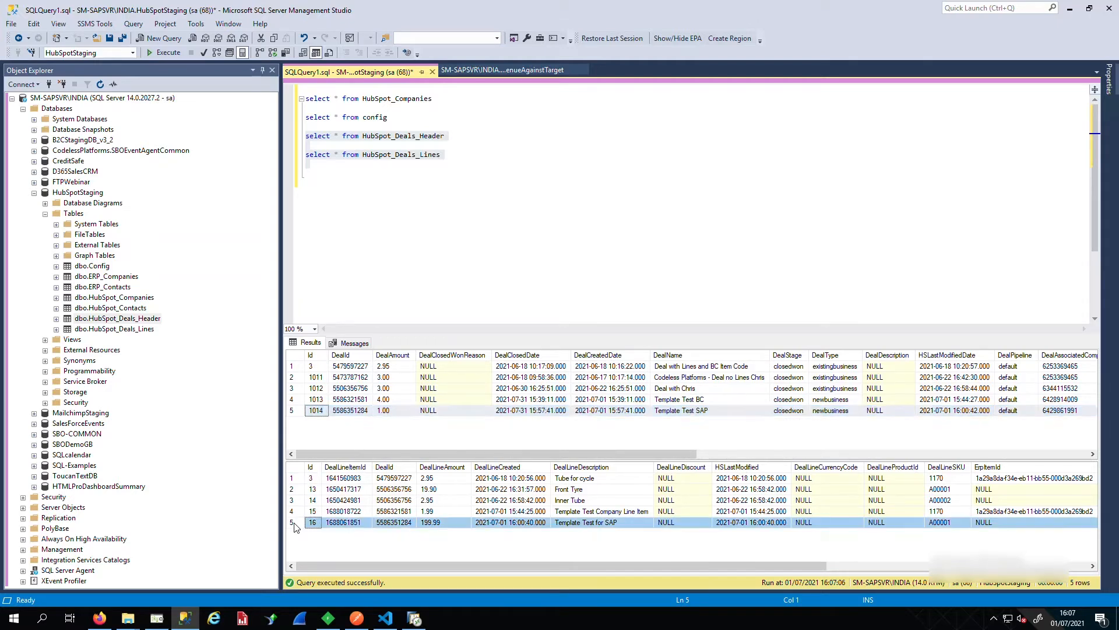
{"action": "left_click", "coordinate": [407, 524]}
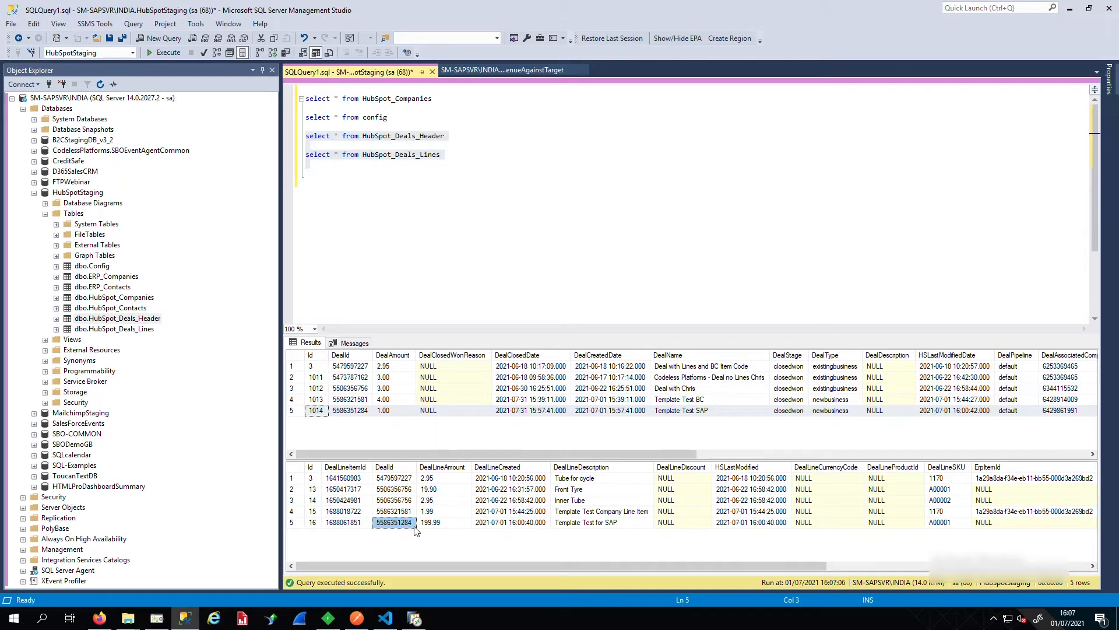
{"action": "left_click", "coordinate": [363, 412]}
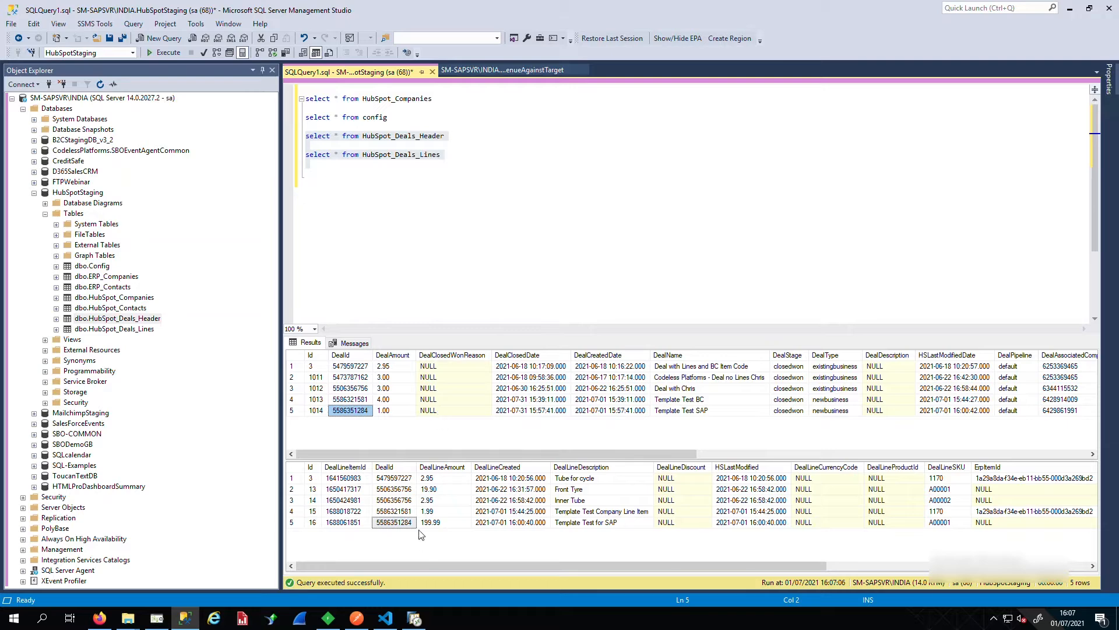
{"action": "left_click", "coordinate": [403, 526]}
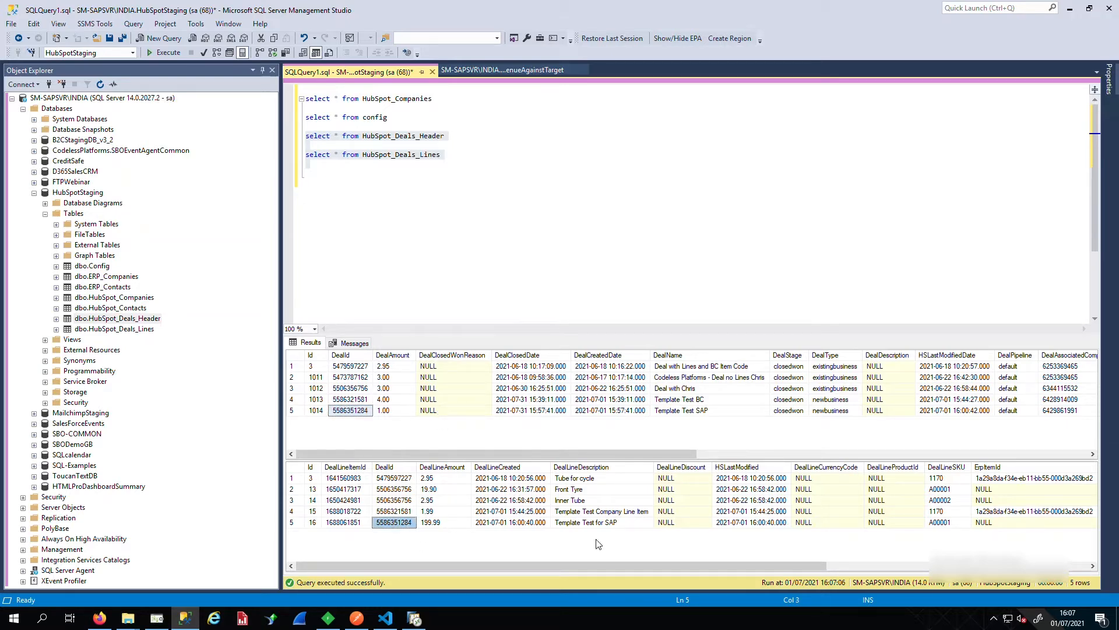
{"action": "left_click", "coordinate": [963, 525]}
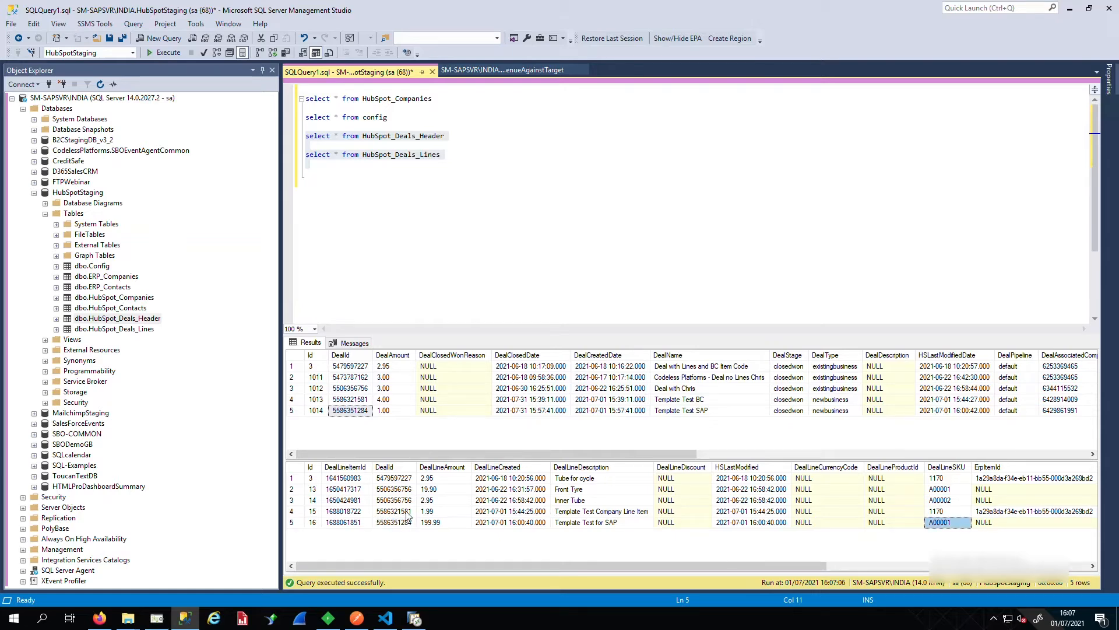
- Switch to BPA Platform and queue the task "5.0 - Staging Deal Won to SBO Sales Order" to run immediately
{"action": "left_click", "coordinate": [156, 617]}
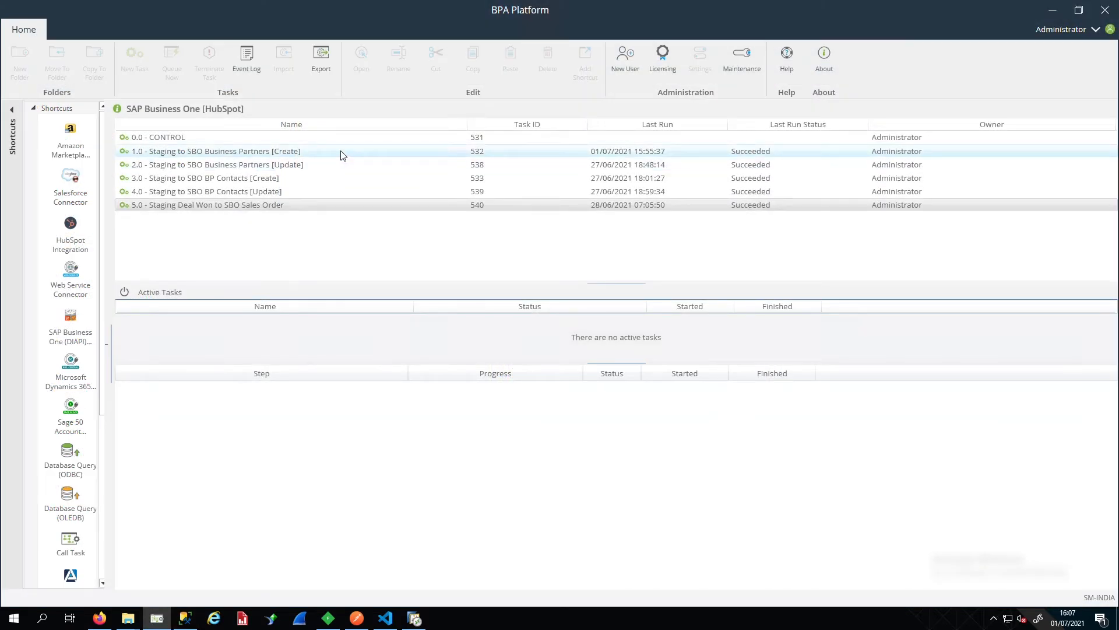
{"action": "right_click", "coordinate": [240, 208]}
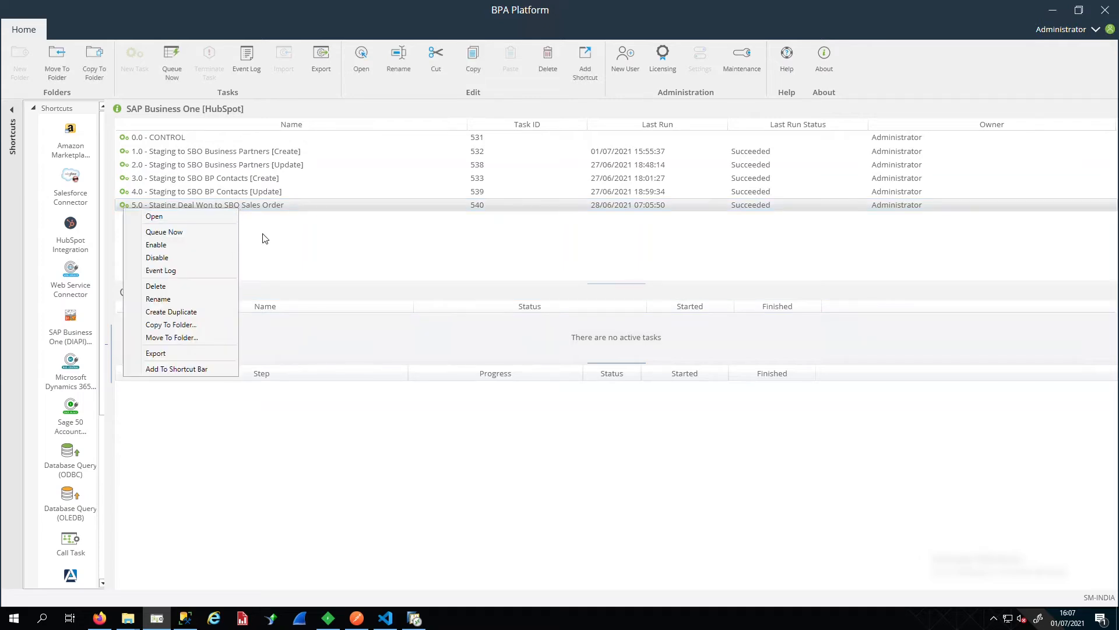
{"action": "left_click", "coordinate": [214, 234]}
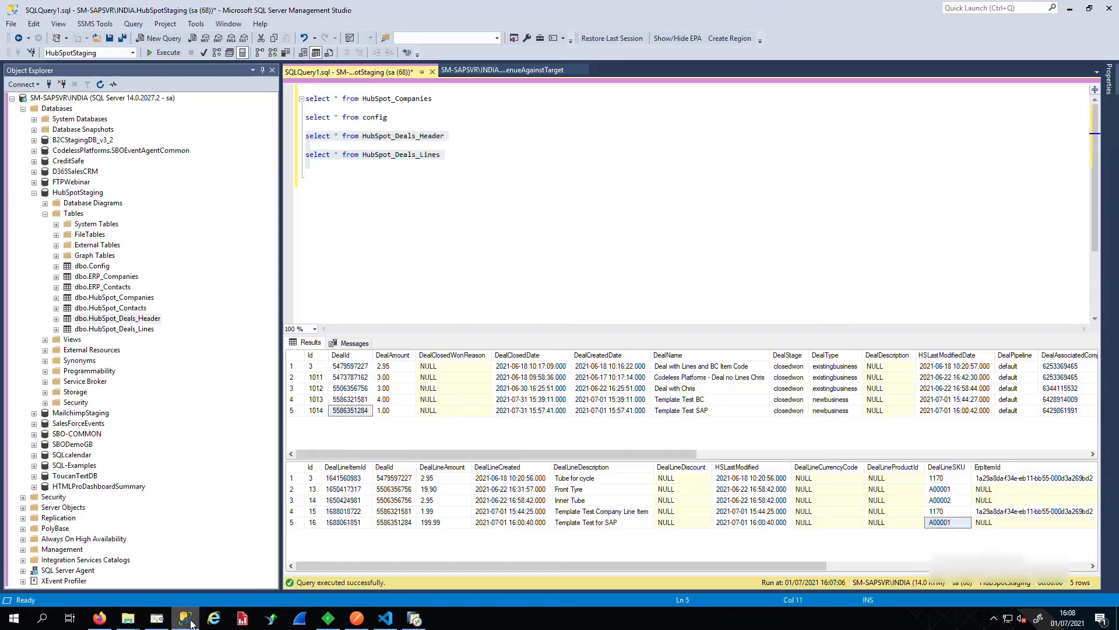
- Rerun the two deal queries in SQL Server Management Studio and examine the ERP reference and status columns for the Template Test SAP deal
{"action": "left_click", "coordinate": [187, 620]}
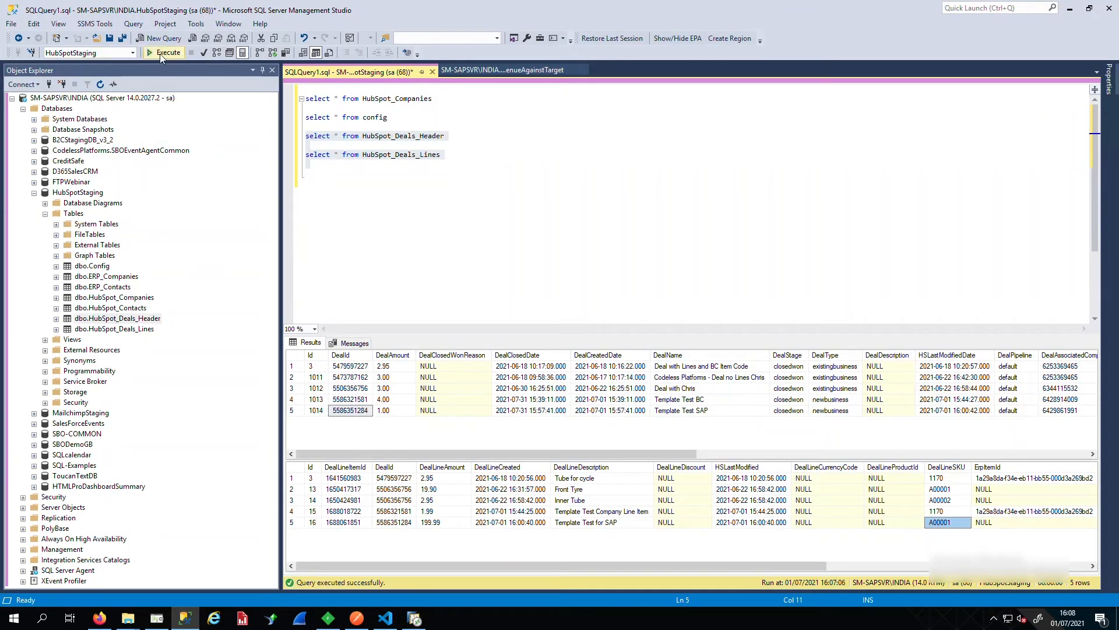
{"action": "left_click", "coordinate": [163, 53]}
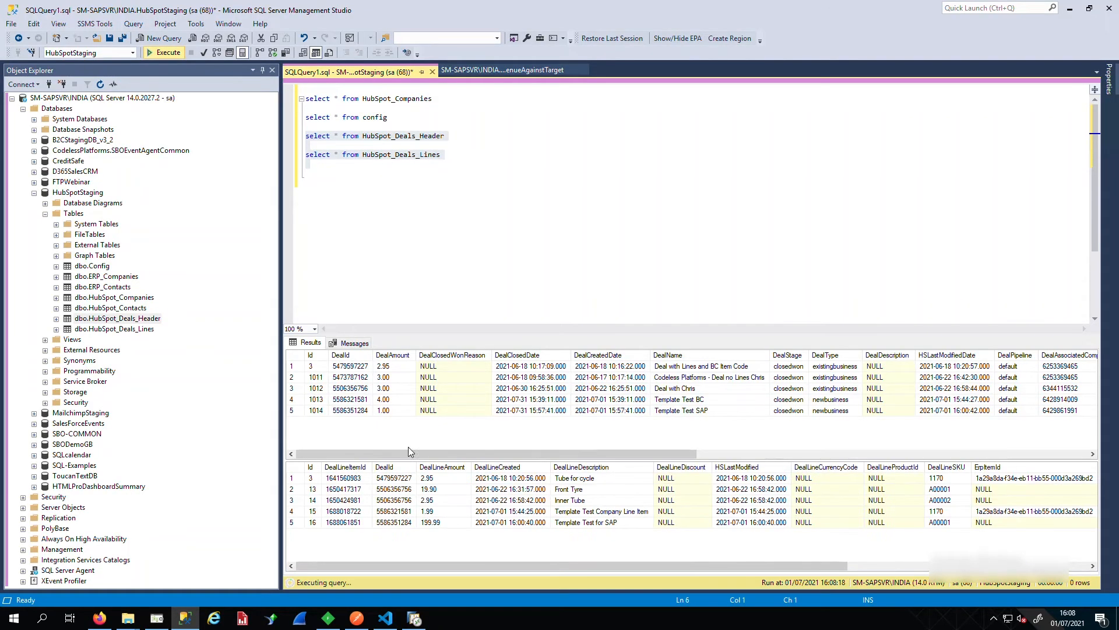
{"action": "left_click", "coordinate": [291, 410]}
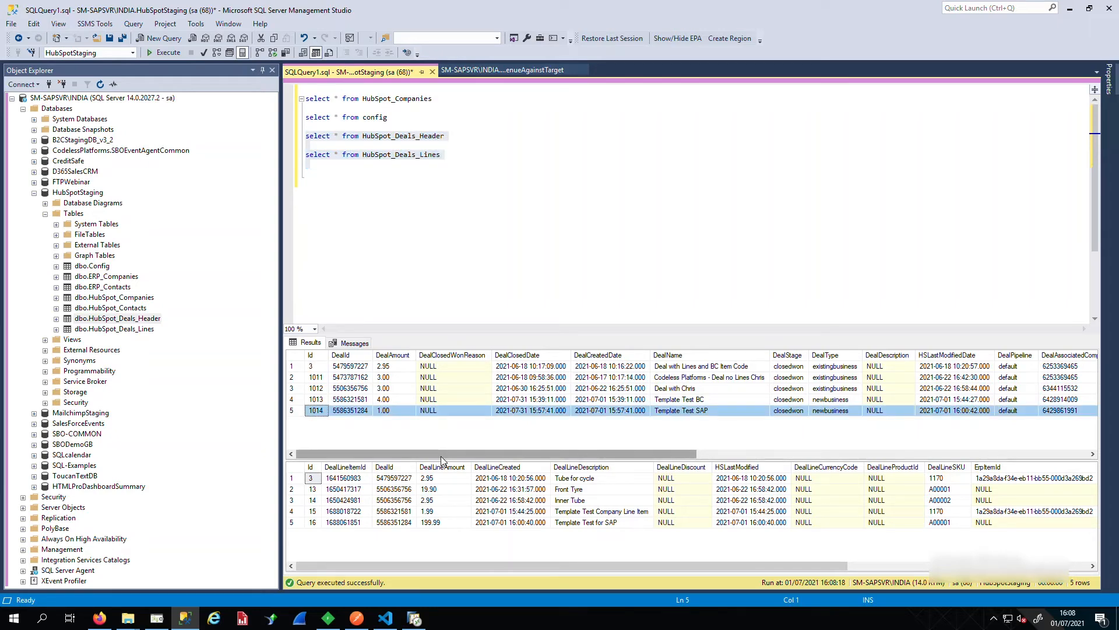
{"action": "left_click_drag", "start_coordinate": [440, 456], "coordinate": [657, 462]}
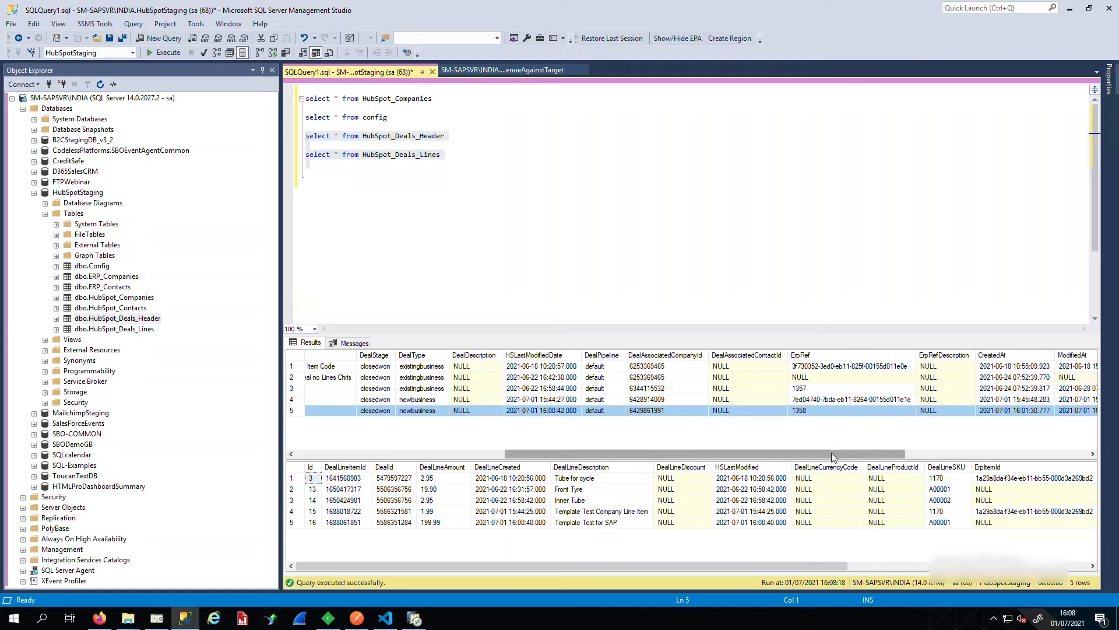
{"action": "left_click_drag", "start_coordinate": [831, 452], "coordinate": [965, 449]}
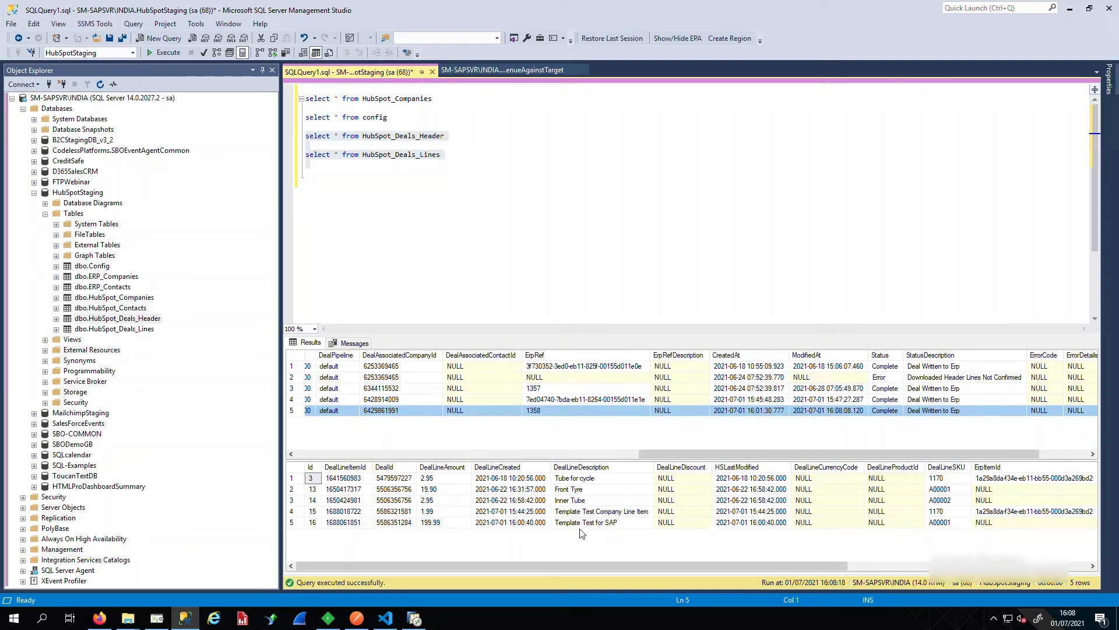
{"action": "left_click_drag", "start_coordinate": [732, 567], "coordinate": [1001, 563]}
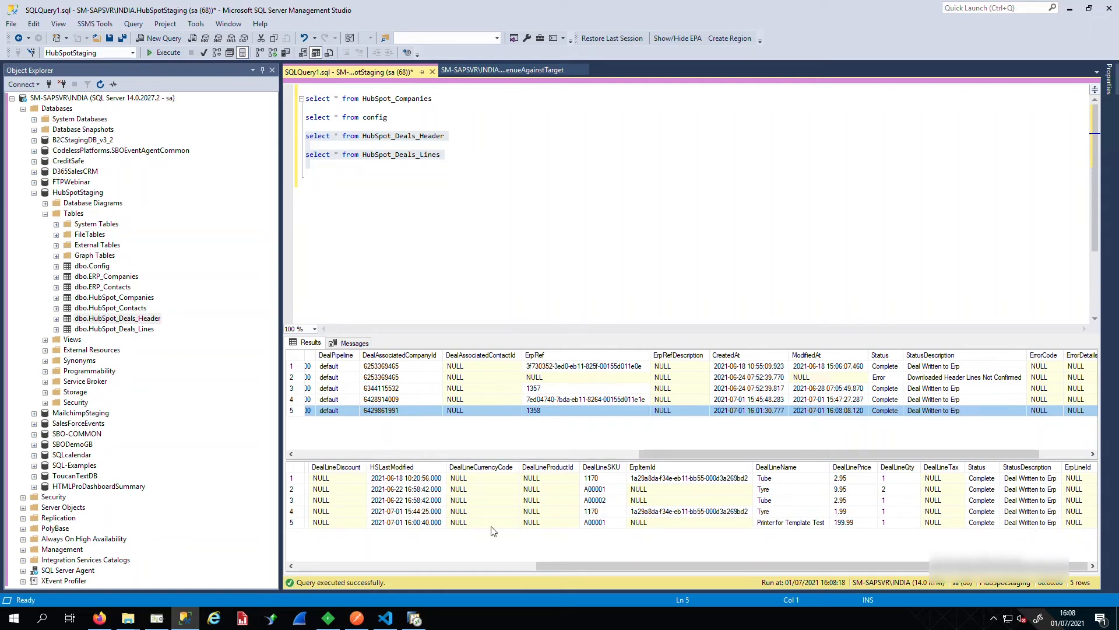
- Switch to SAP Business One and display the last record in the Sales Order form
{"action": "mouse_move", "coordinate": [416, 619]}
{"action": "left_click", "coordinate": [415, 554]}
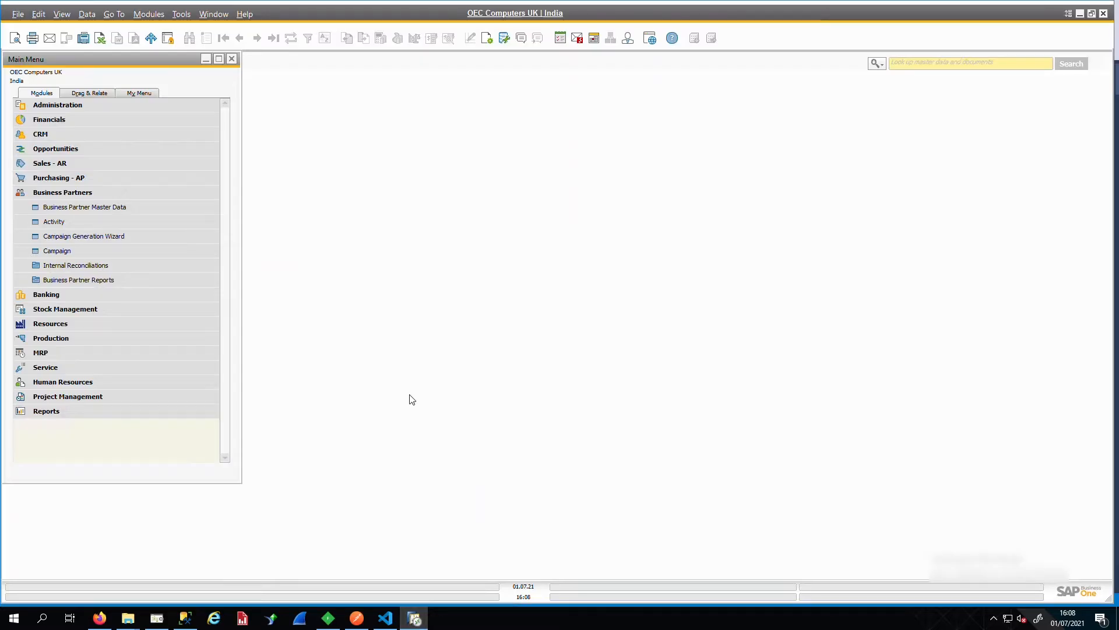
{"action": "left_click", "coordinate": [57, 194]}
{"action": "left_click", "coordinate": [62, 163]}
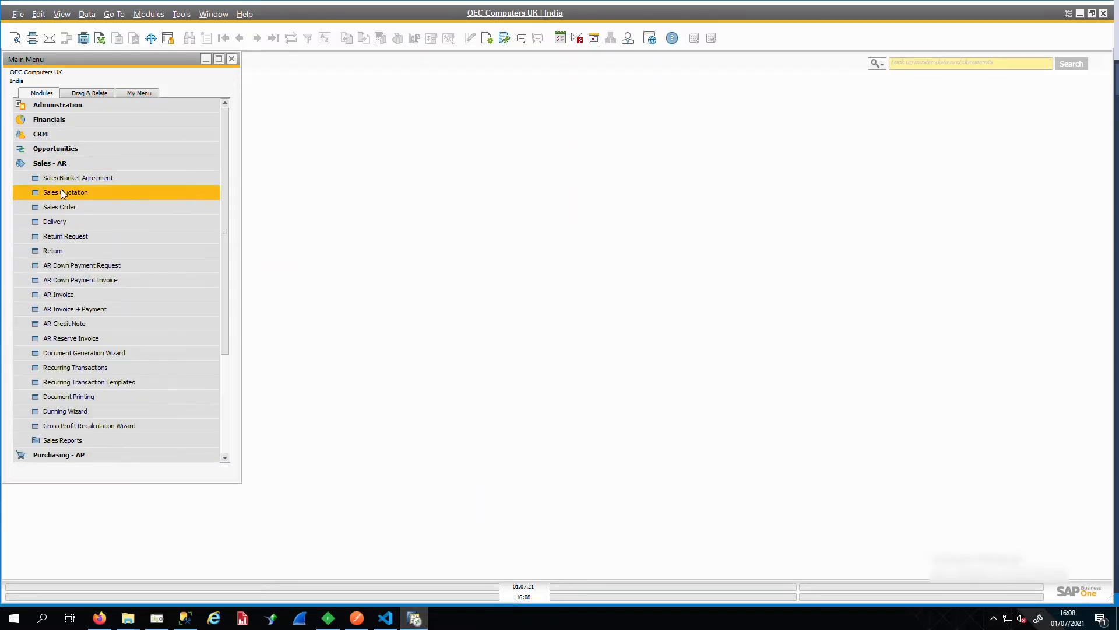
{"action": "left_click", "coordinate": [57, 207]}
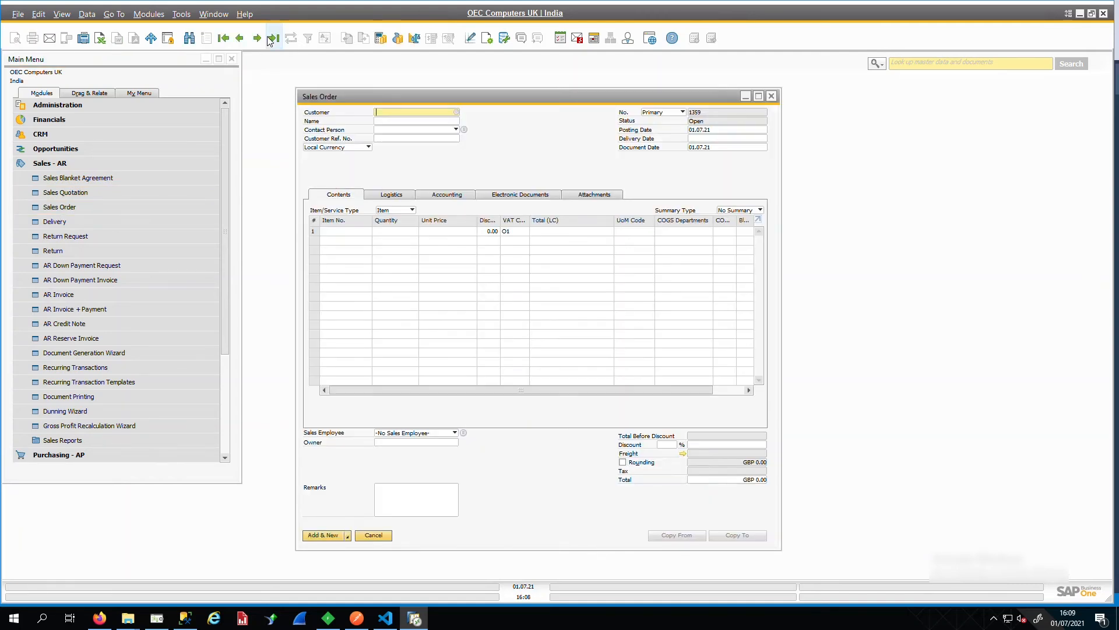
{"action": "left_click", "coordinate": [272, 32]}
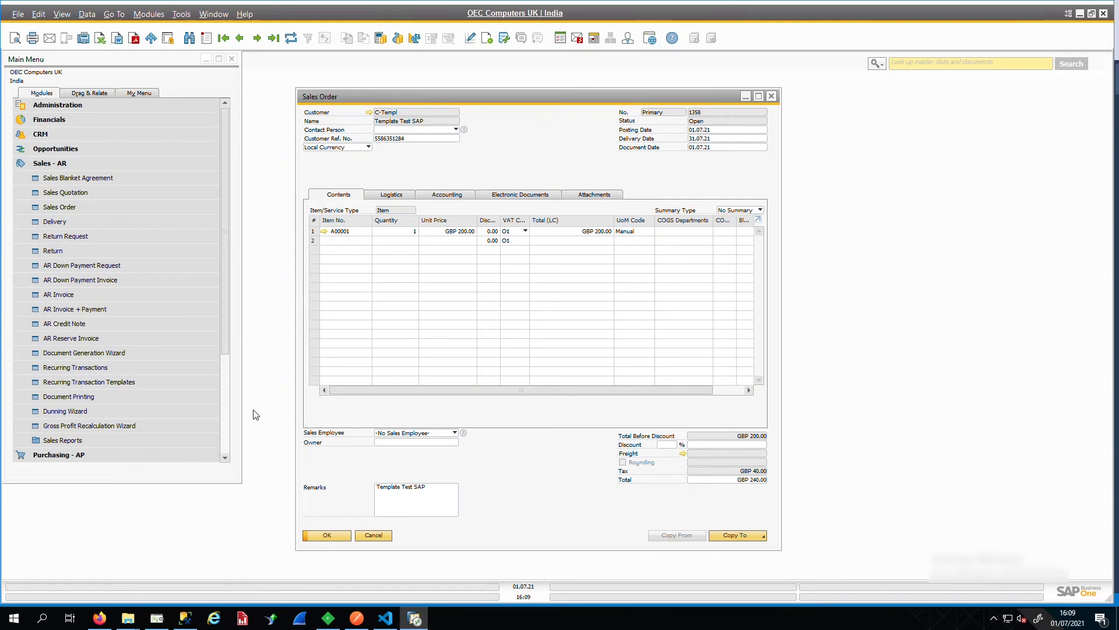
- Check the Template Test SAP DealId in SQL Server Management Studio against the SAP Business One sales order, and select the order's first item line
{"action": "left_click", "coordinate": [187, 619]}
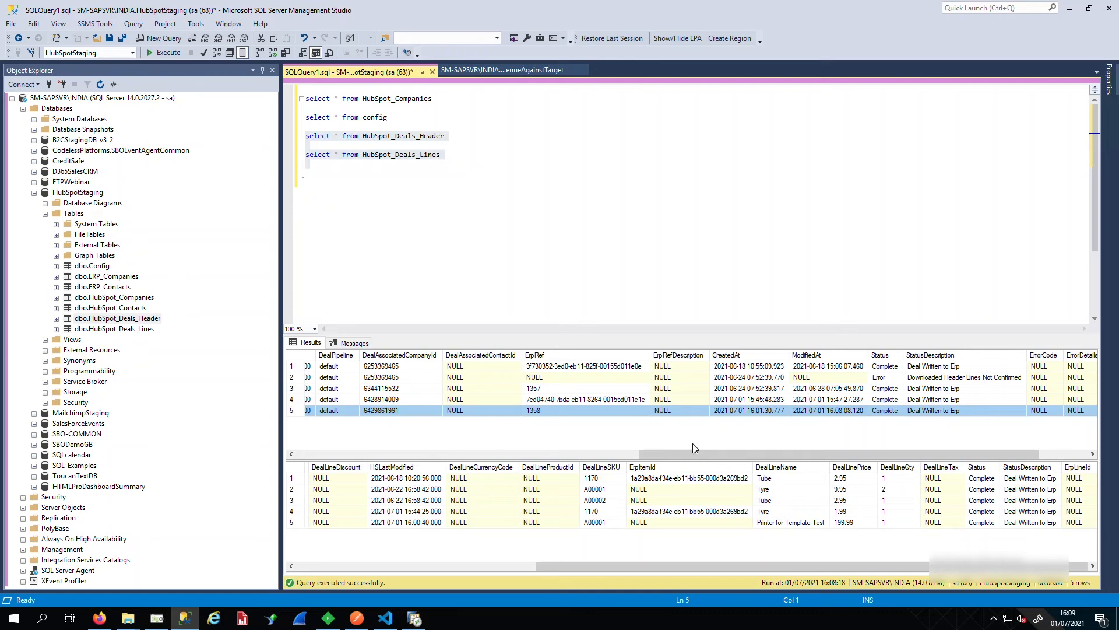
{"action": "left_click_drag", "start_coordinate": [694, 448], "coordinate": [281, 457]}
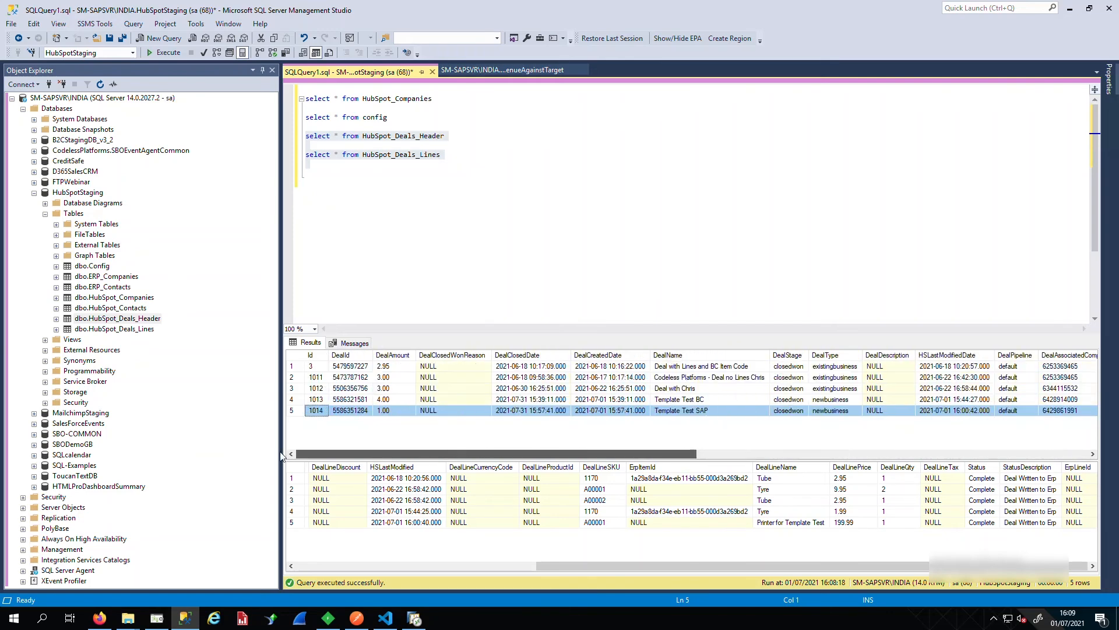
{"action": "left_click", "coordinate": [357, 411]}
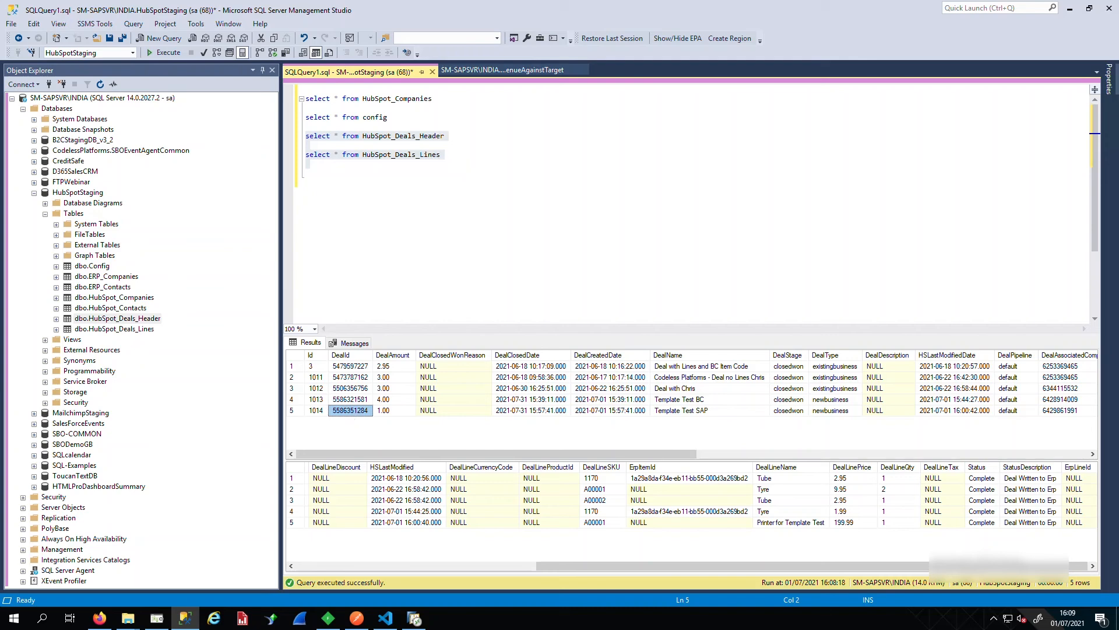
{"action": "left_click", "coordinate": [419, 623]}
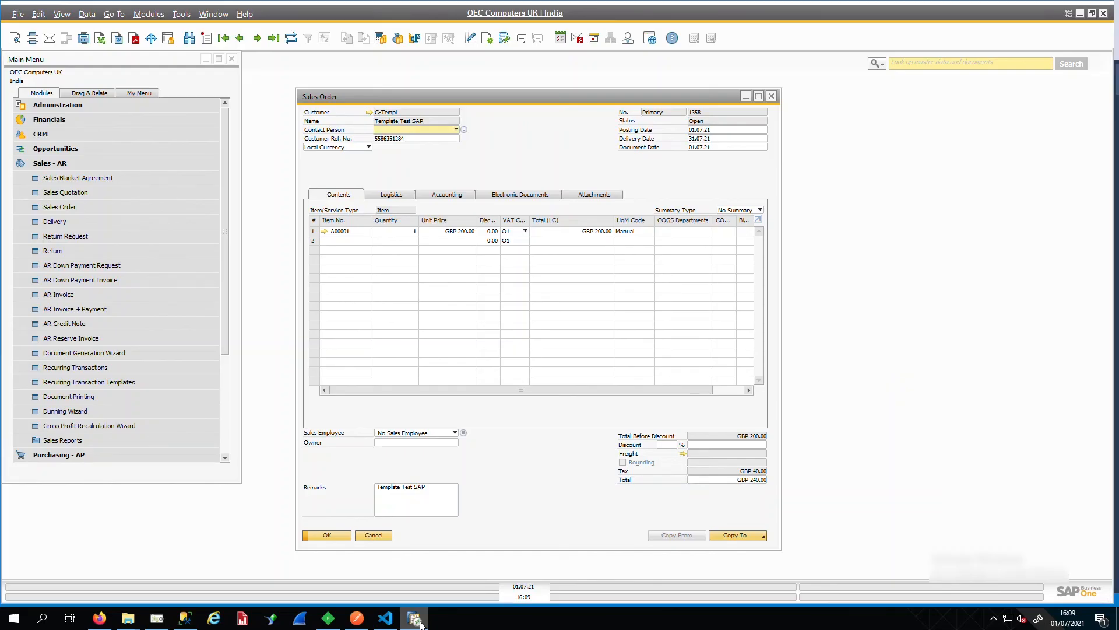
{"action": "left_click", "coordinate": [312, 232]}
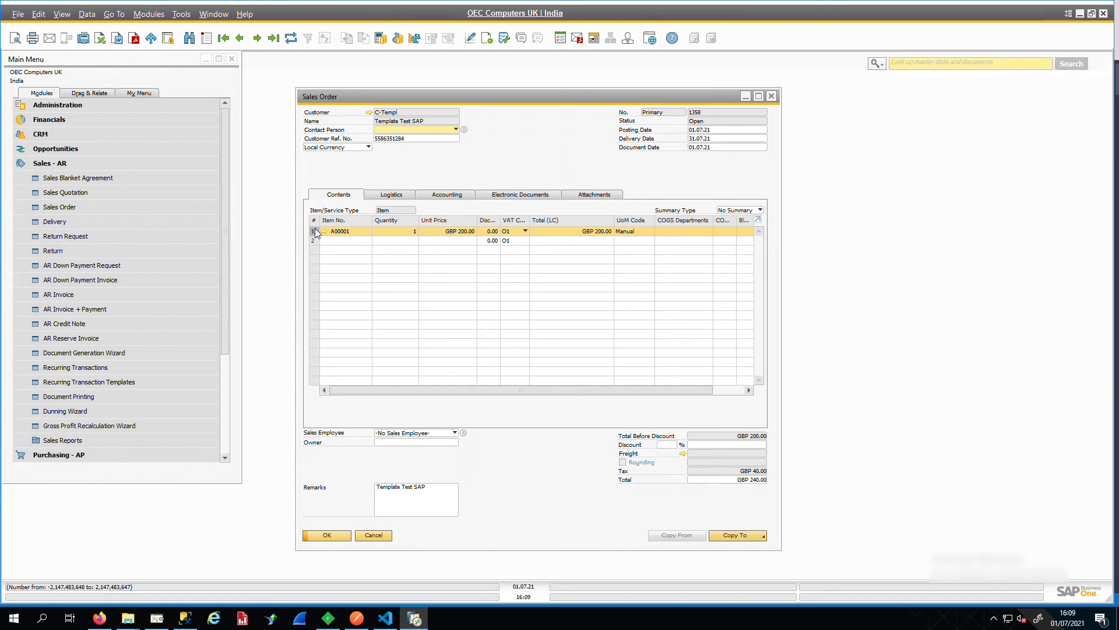